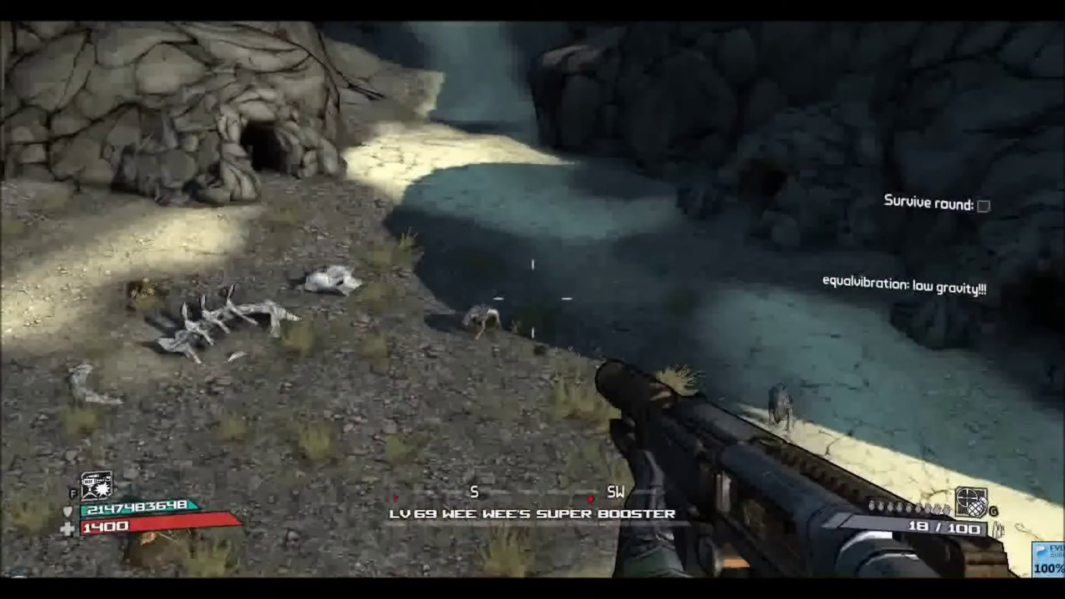
Fire at the skag ahead to test the low-gravity setting.
left_click(533, 300)
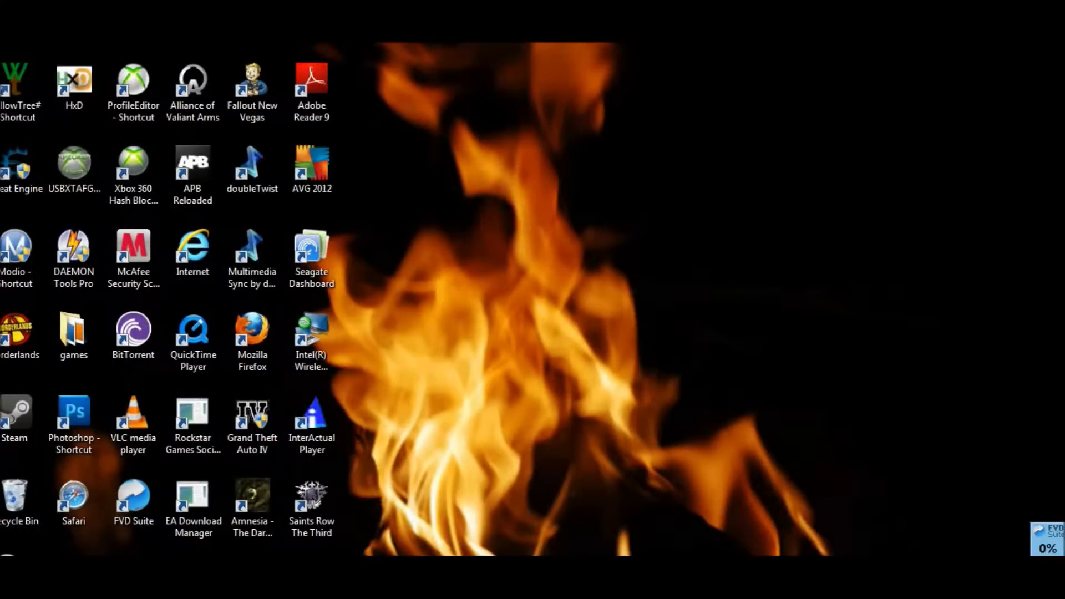
Open the Documents library from the Start menu.
key("super")
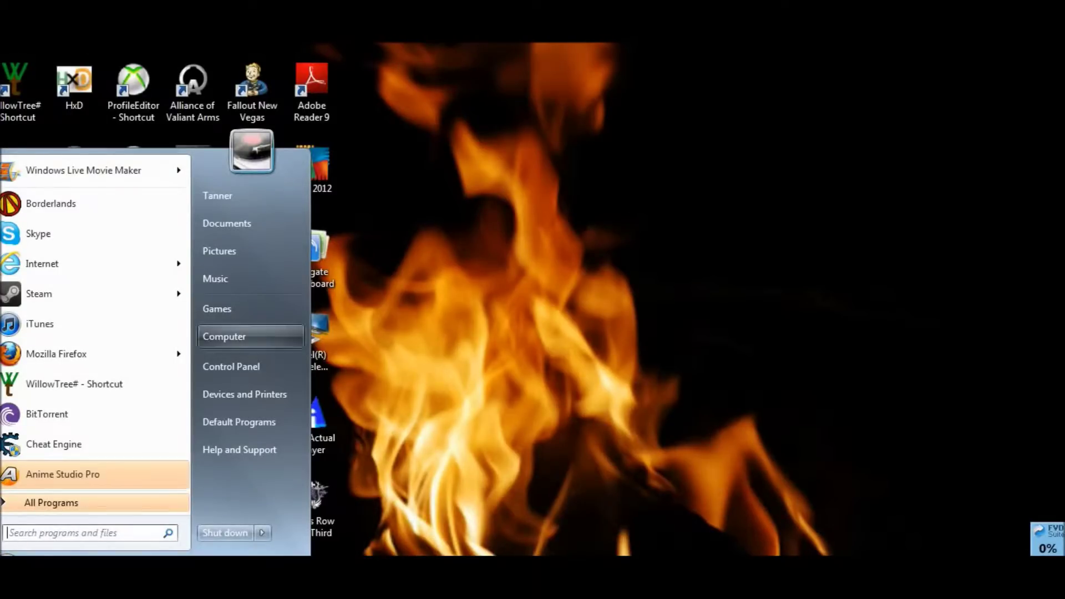
key("Up")
key("Up")
key("Up")
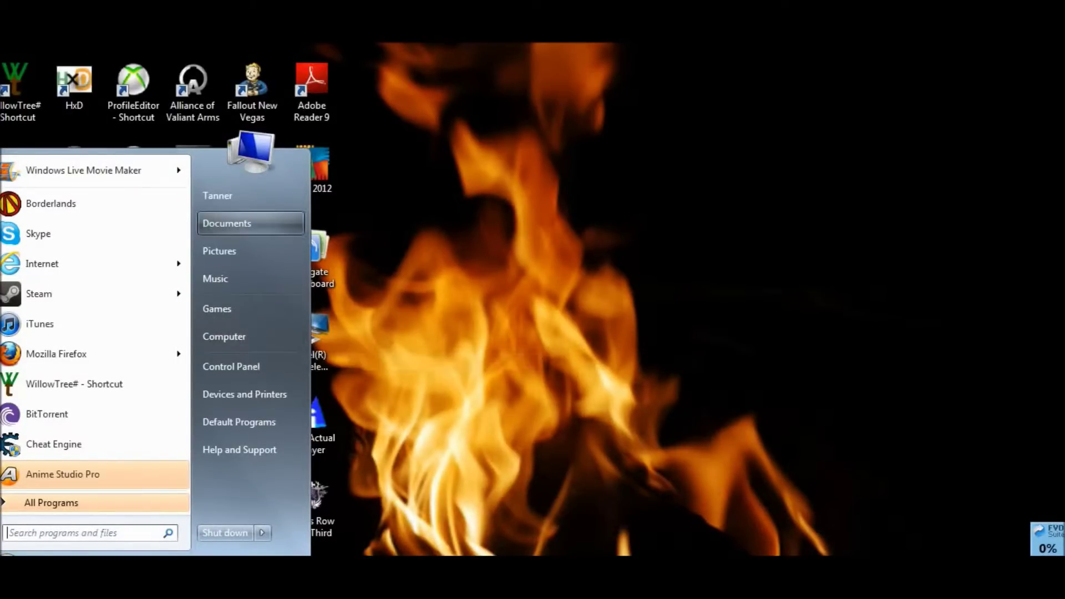
key("Return")
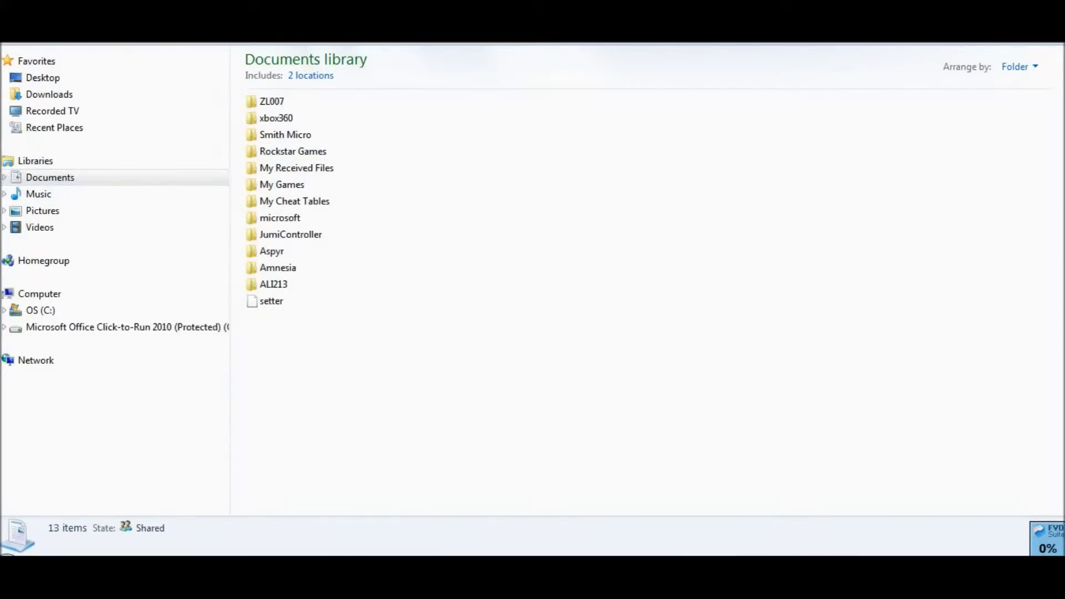
left_click(50, 177)
Go into My Games, then Borderlands, then the WillowGame folder.
left_click(282, 185)
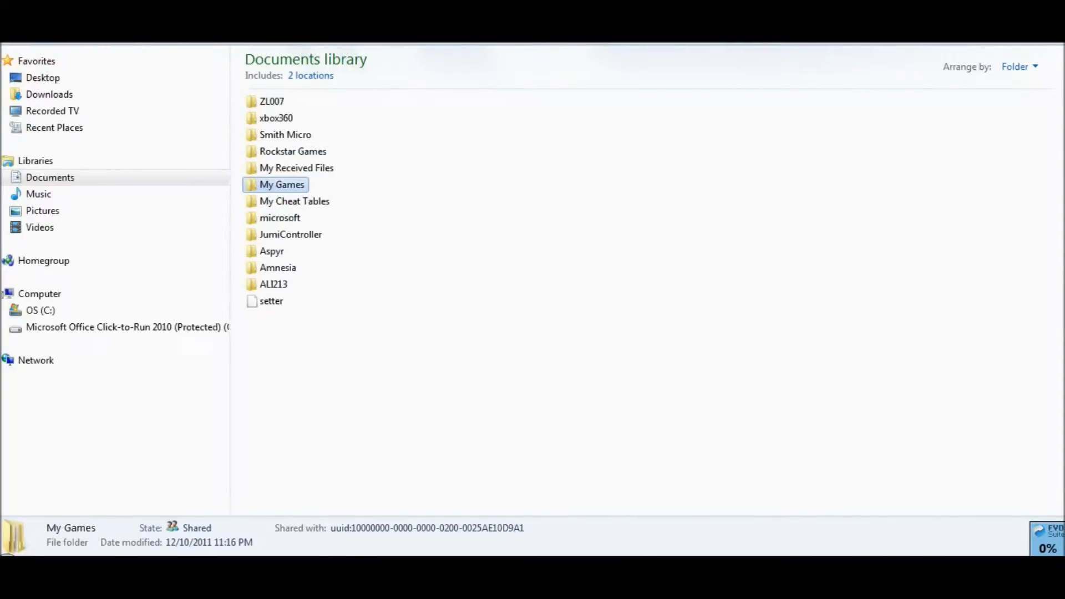
double_click(282, 184)
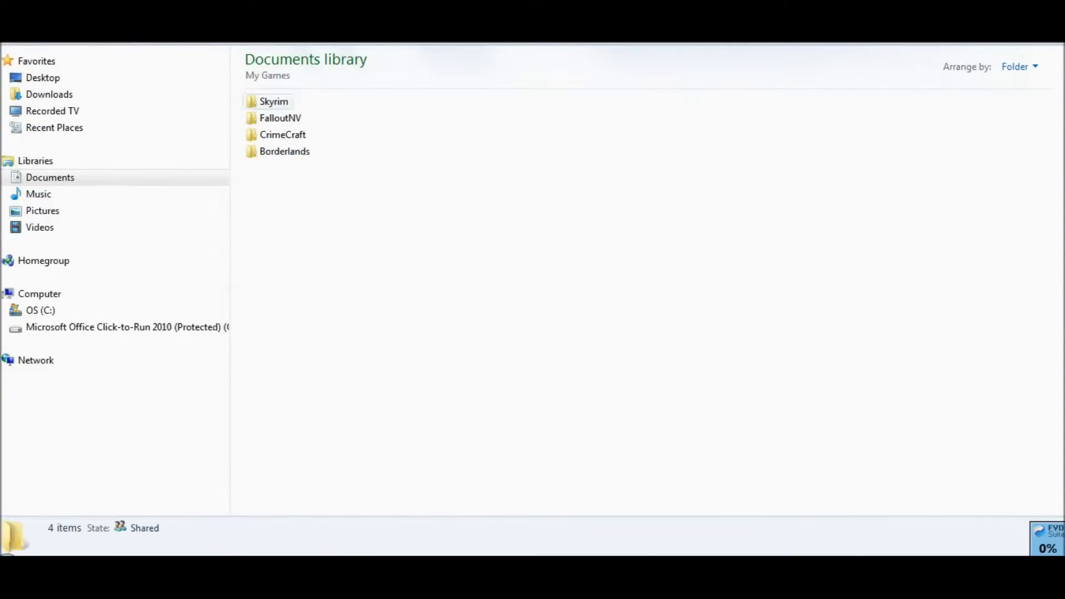
left_click(284, 151)
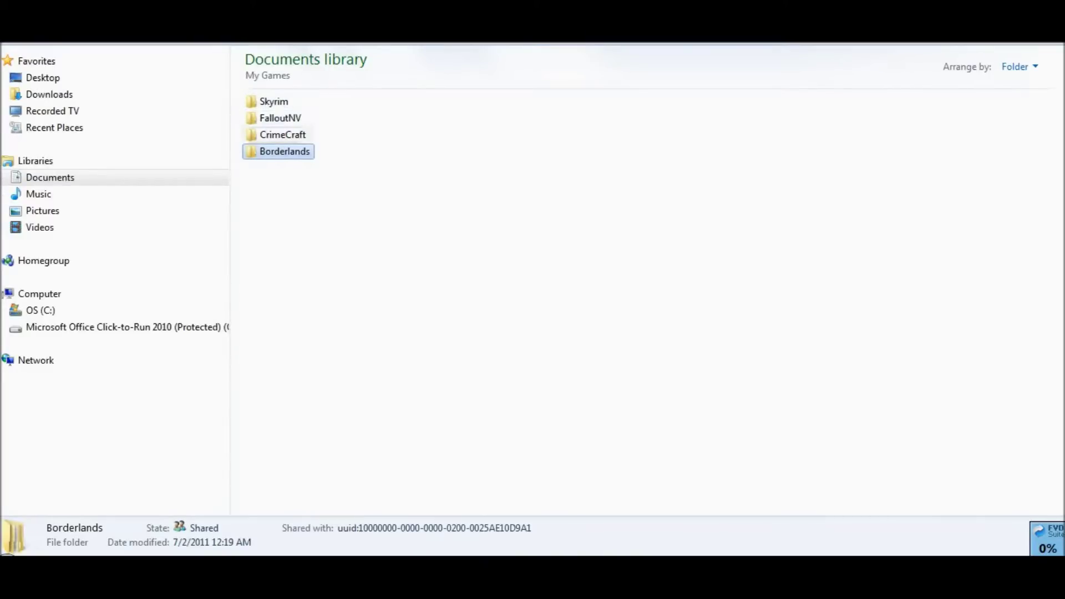
double_click(276, 151)
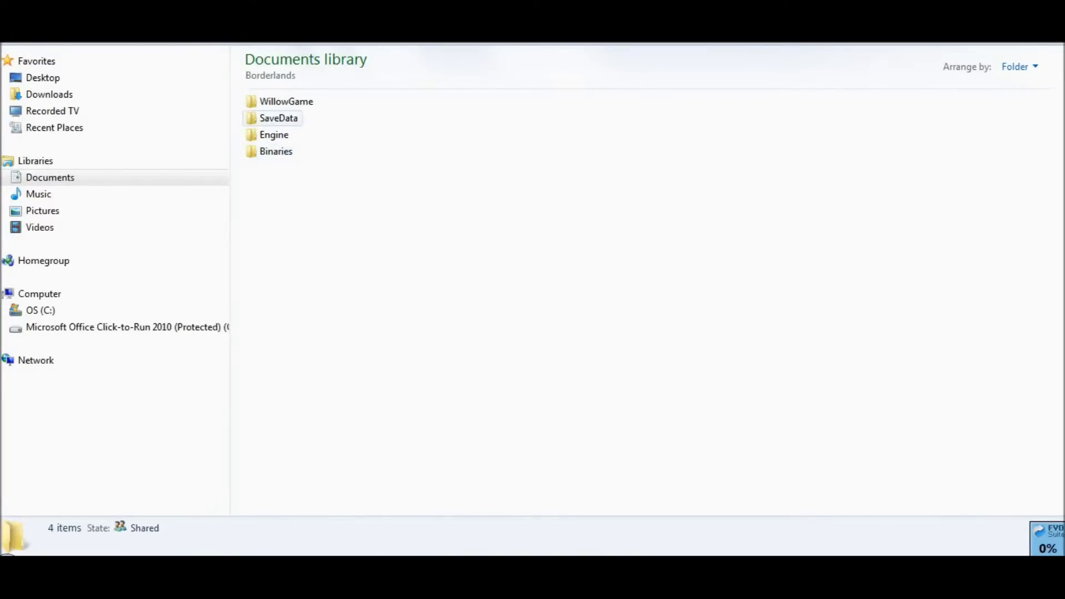
left_click(279, 118)
left_click(286, 101)
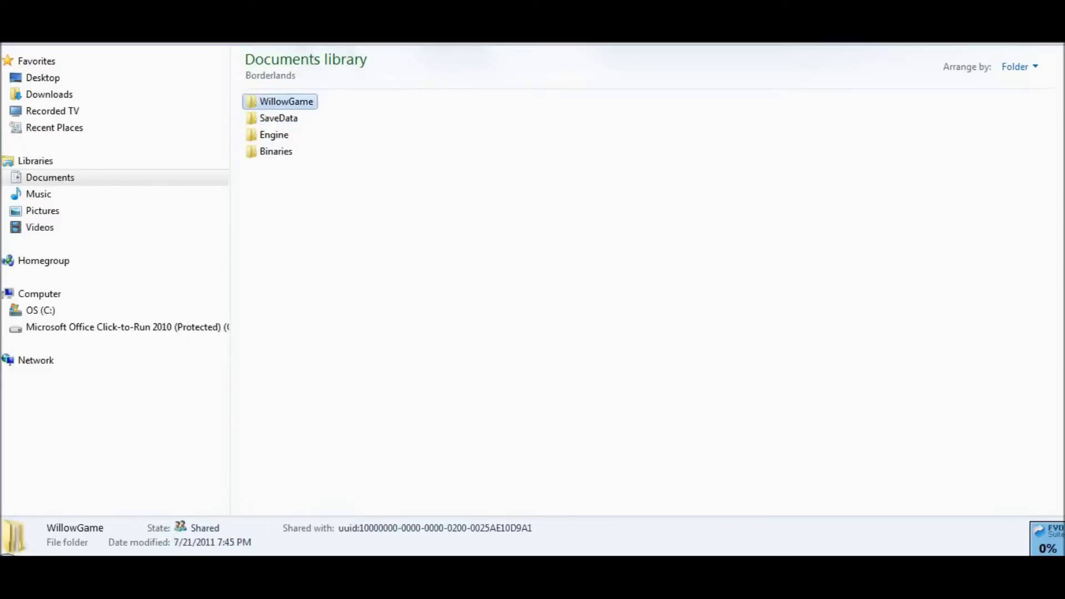
double_click(286, 101)
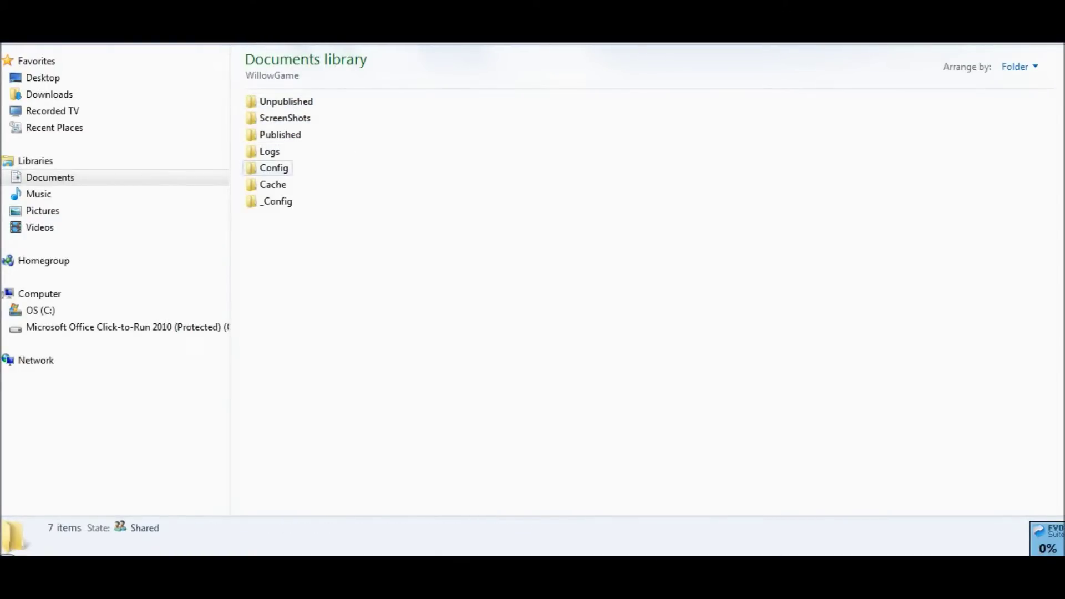
left_click(274, 167)
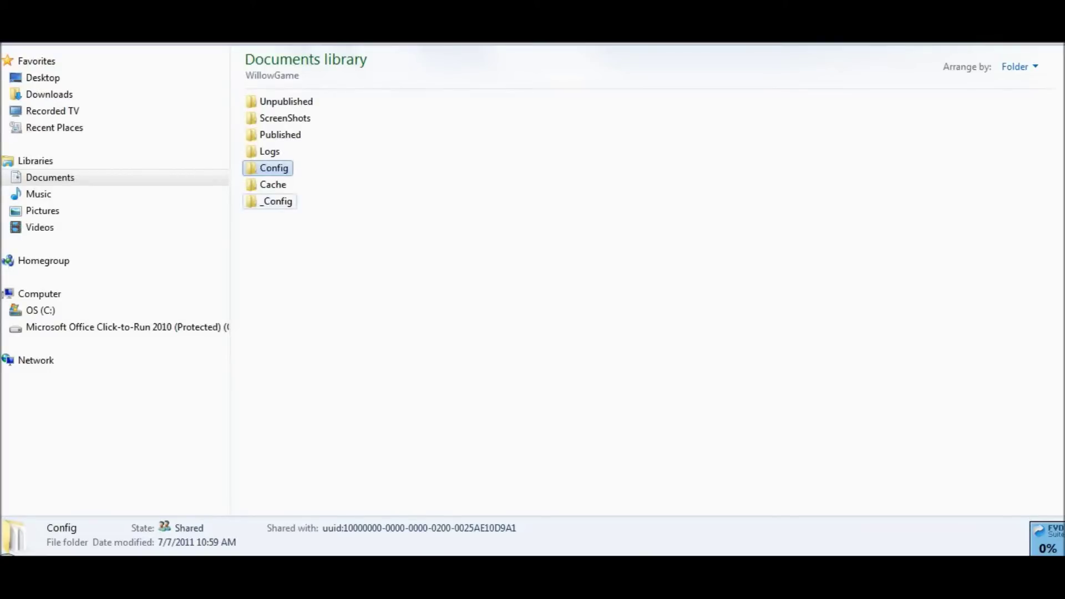
Open the Config folder inside WillowGame.
left_click(275, 201)
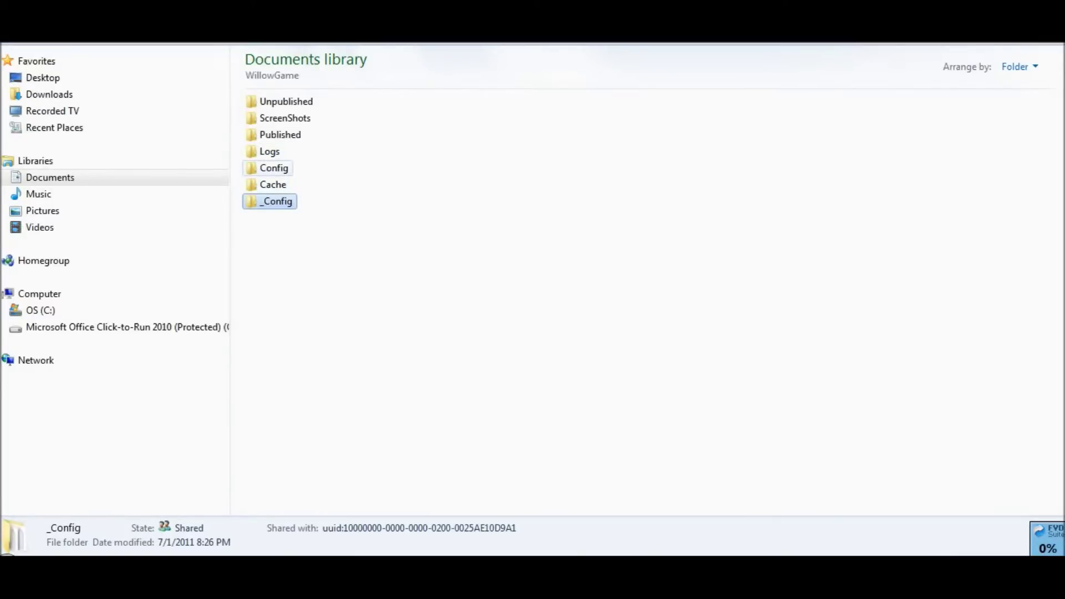
left_click(274, 167)
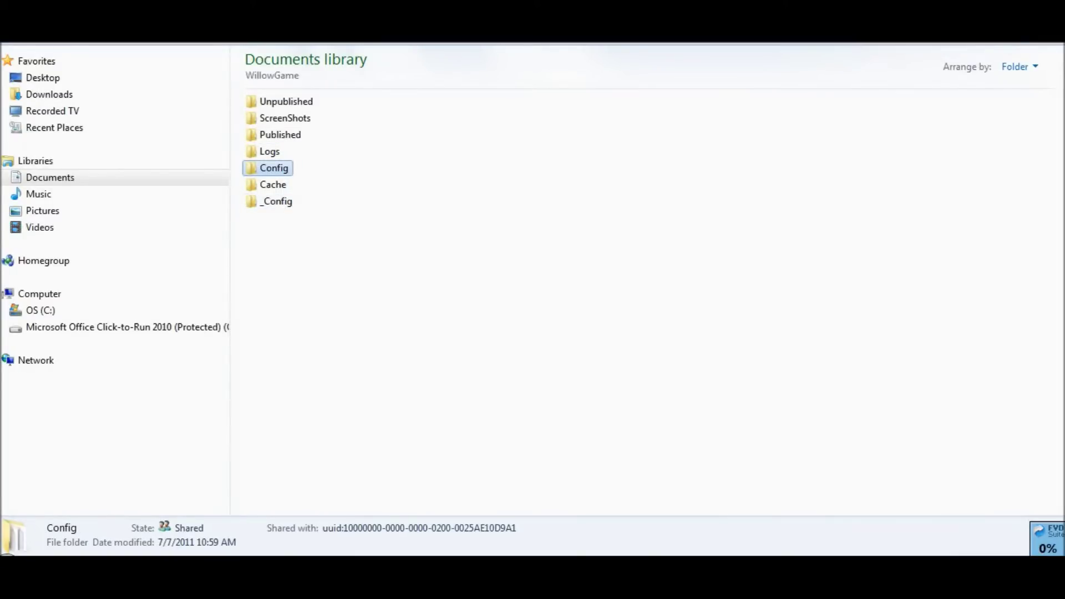
double_click(274, 168)
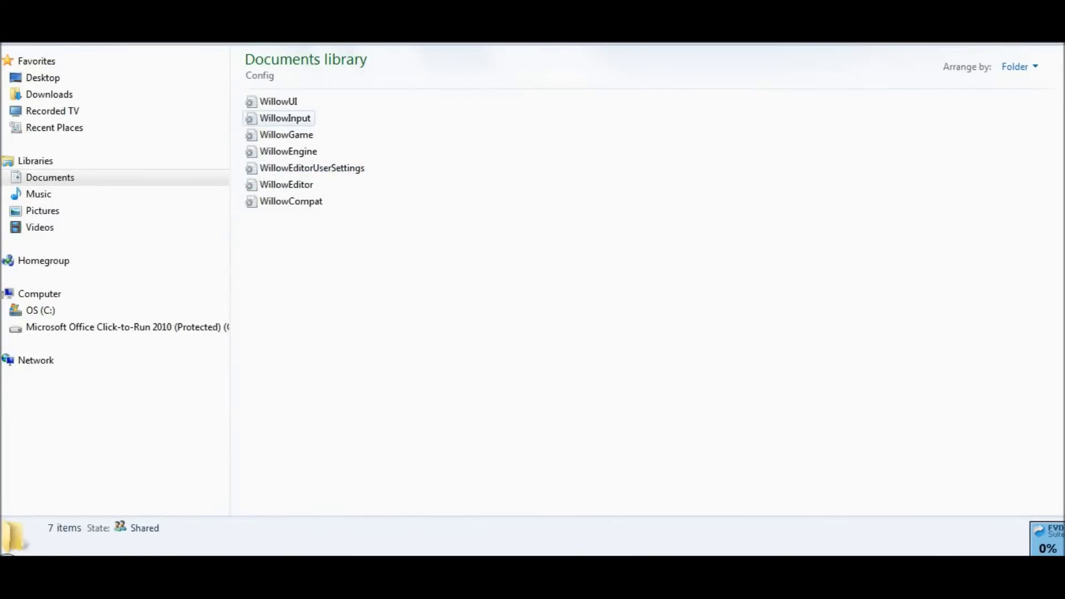
Open the WillowGame config file with Notepad.
left_click(285, 118)
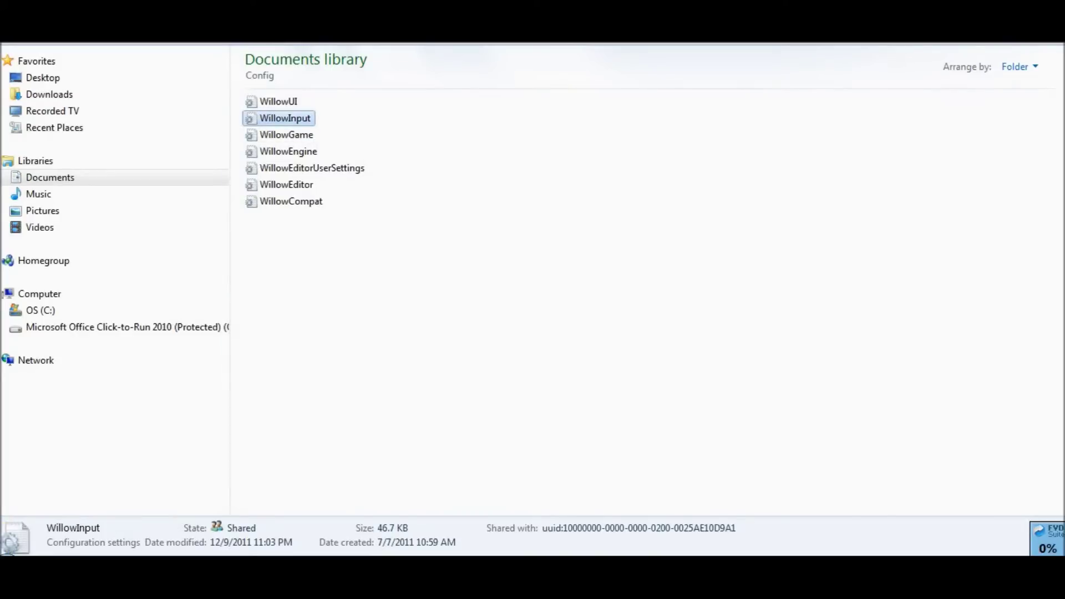
left_click(286, 135)
key("F2")
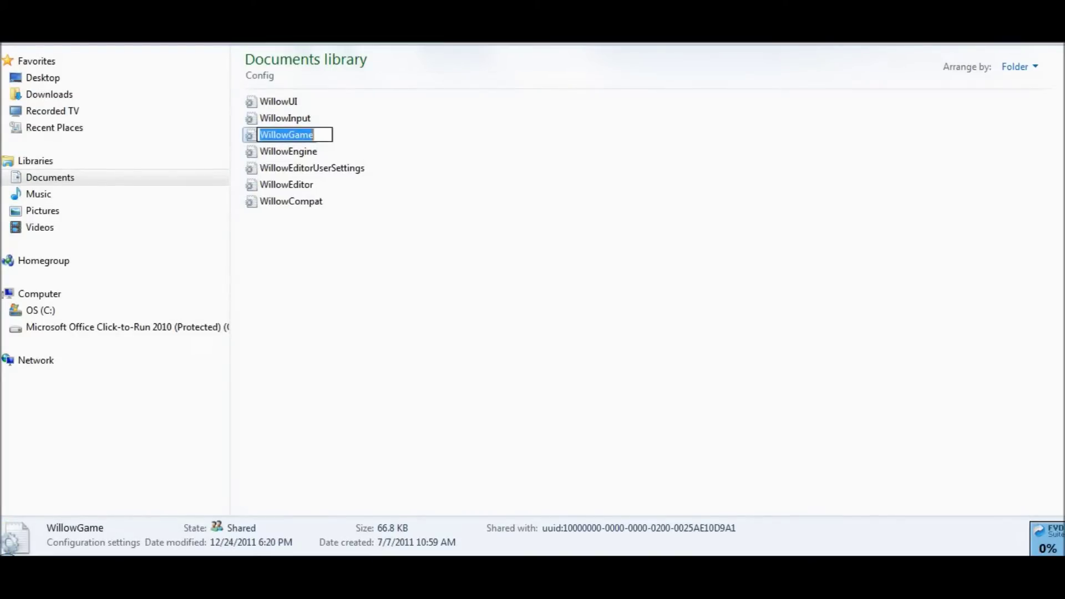
key("Return")
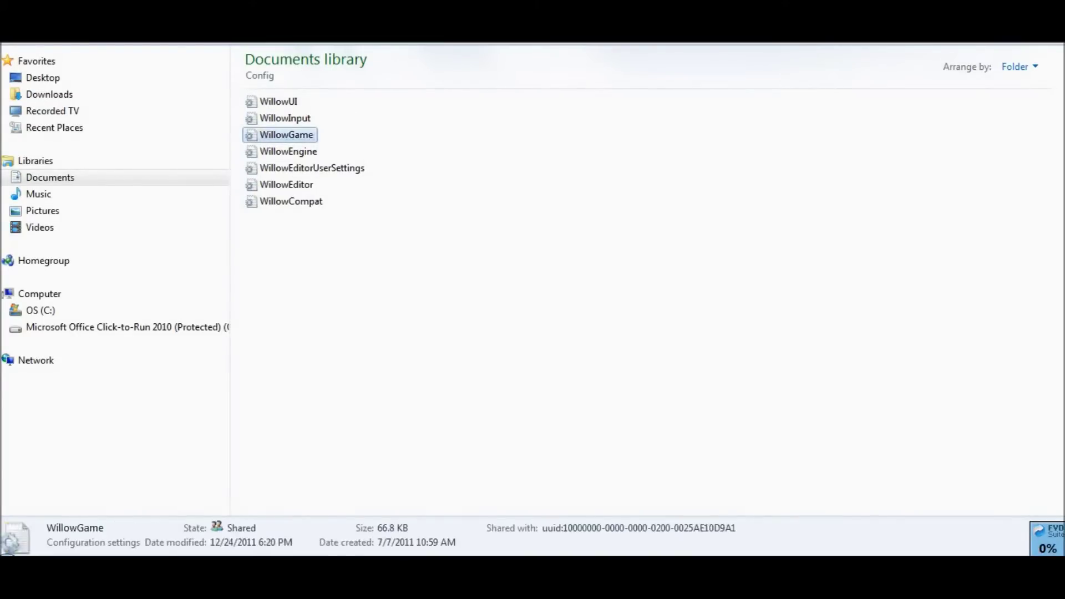
left_click(297, 135)
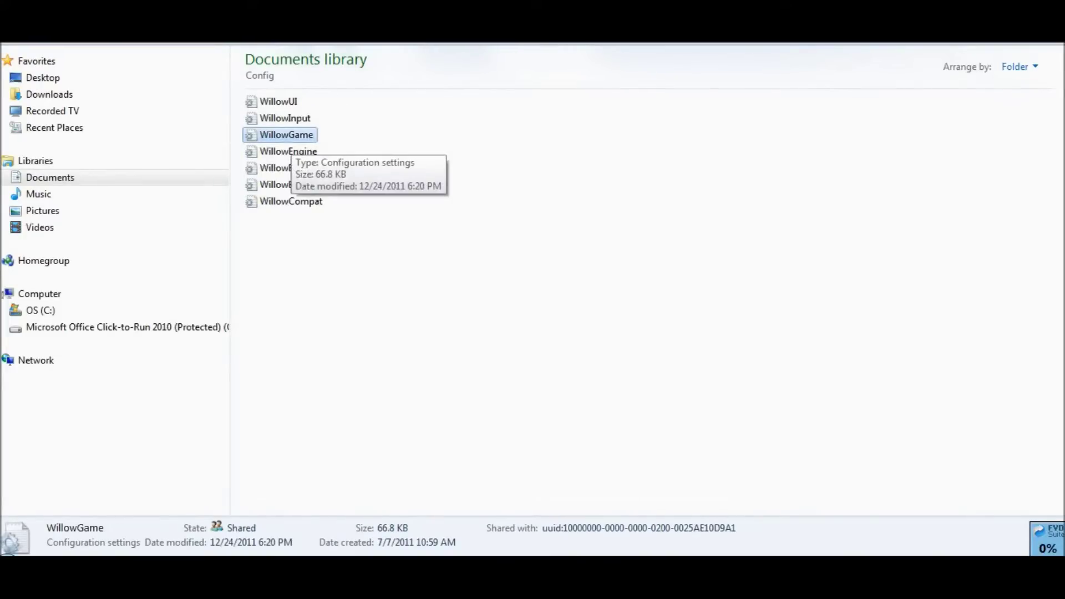
right_click(302, 138)
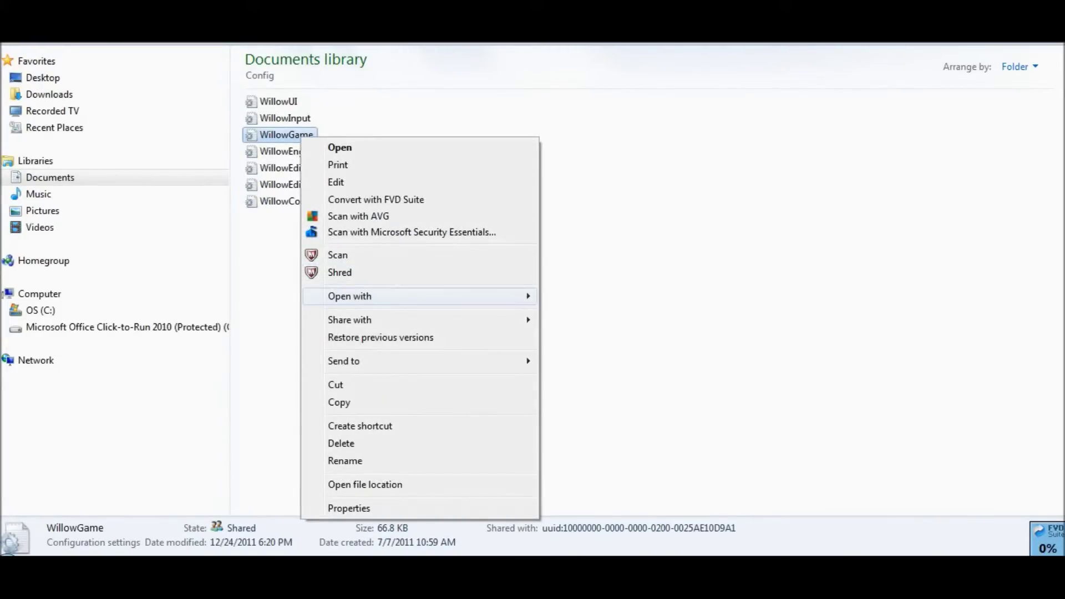
mouse_move(388, 297)
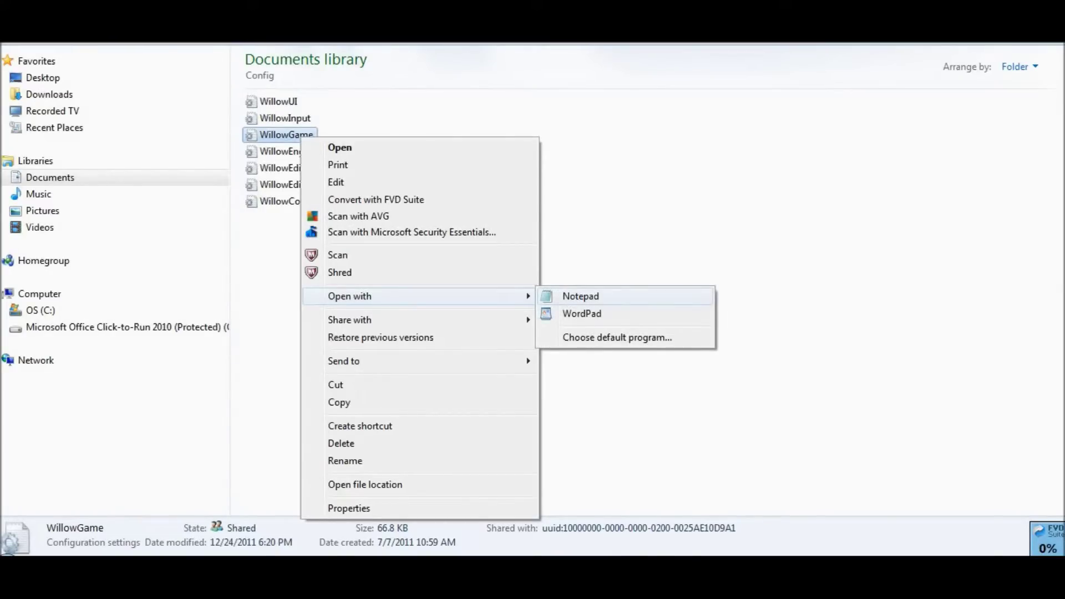
left_click(581, 296)
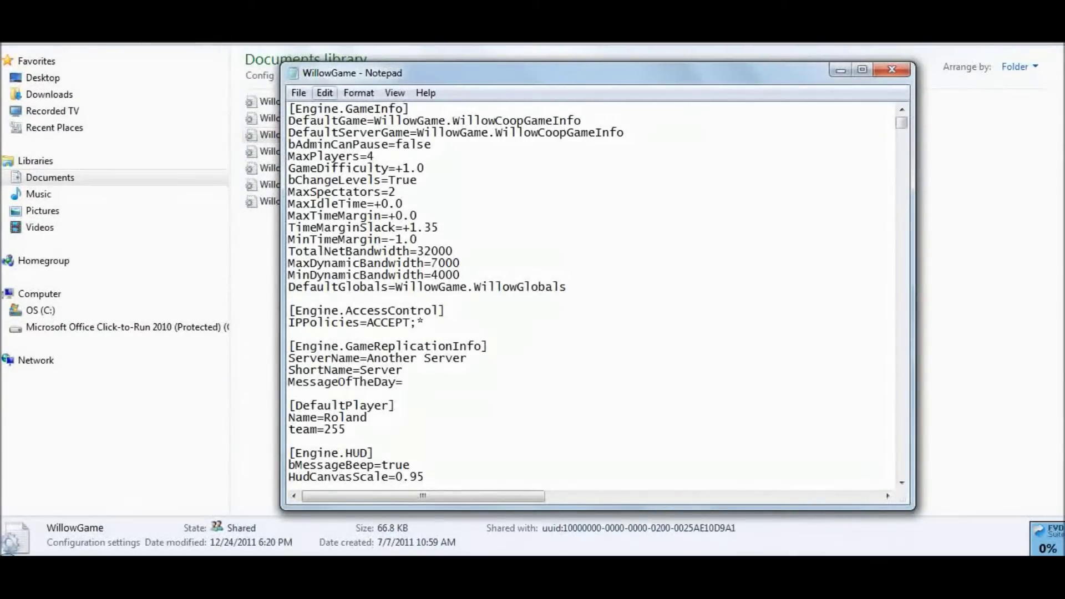
Search for 'gravity' and select the DefaultGravityZ=-500 line under [Engine.WorldInfo].
left_click(358, 93)
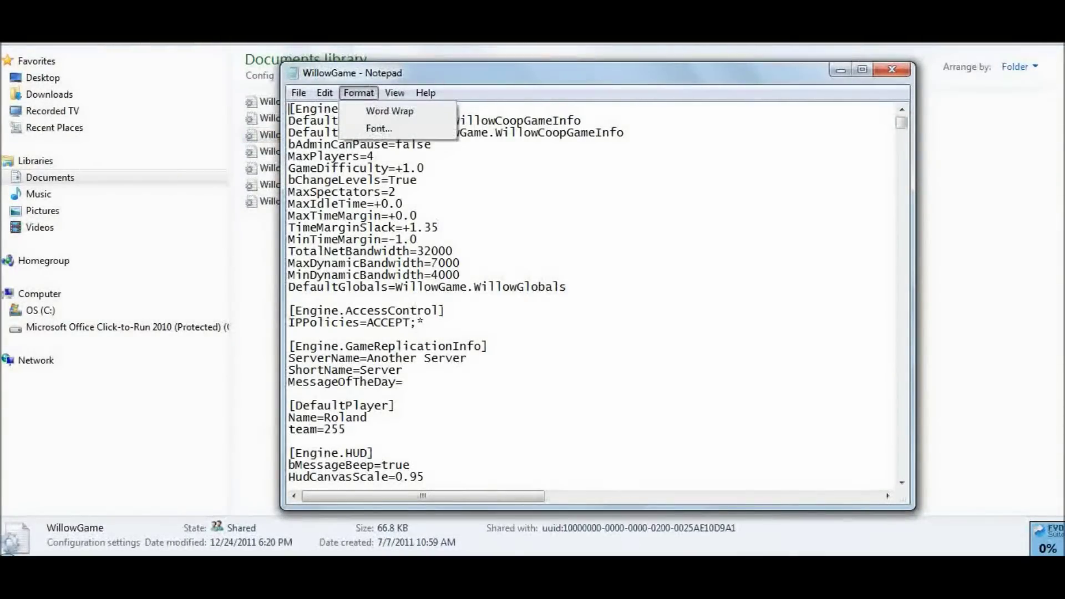
mouse_move(324, 93)
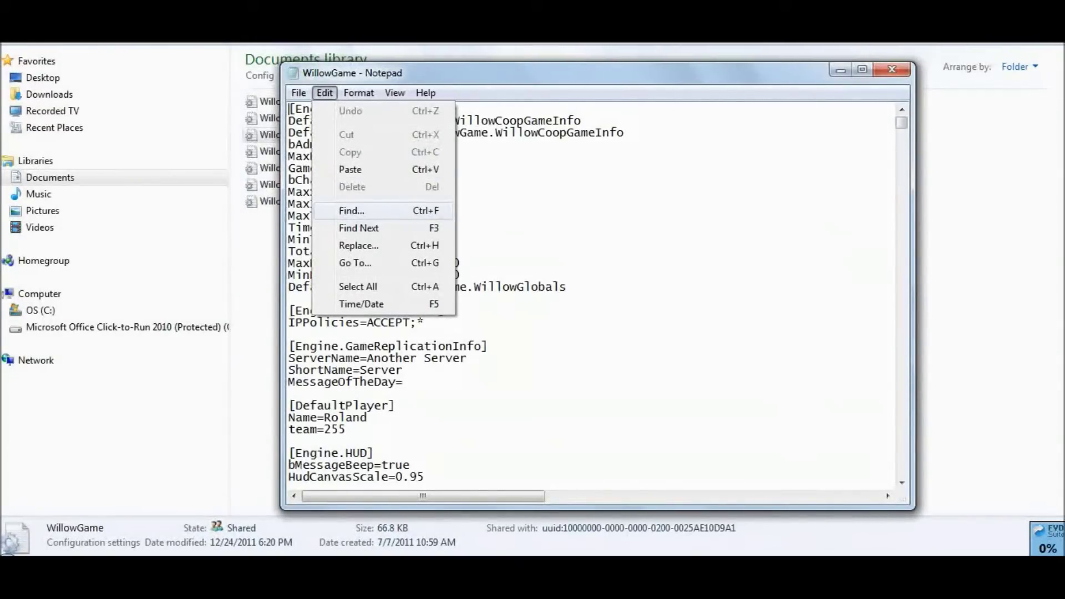
left_click(351, 210)
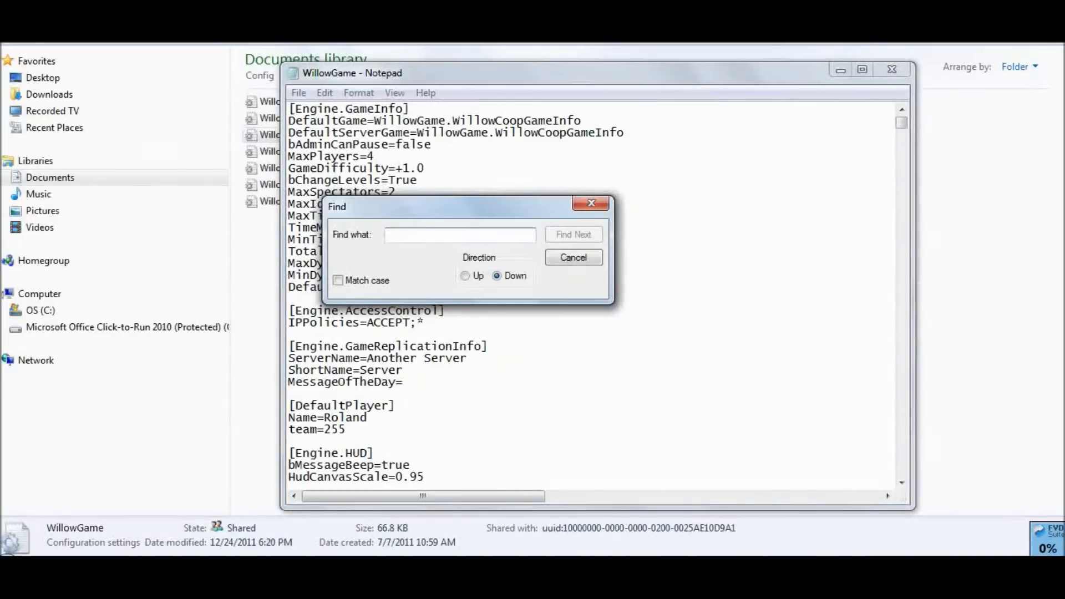
type("gra")
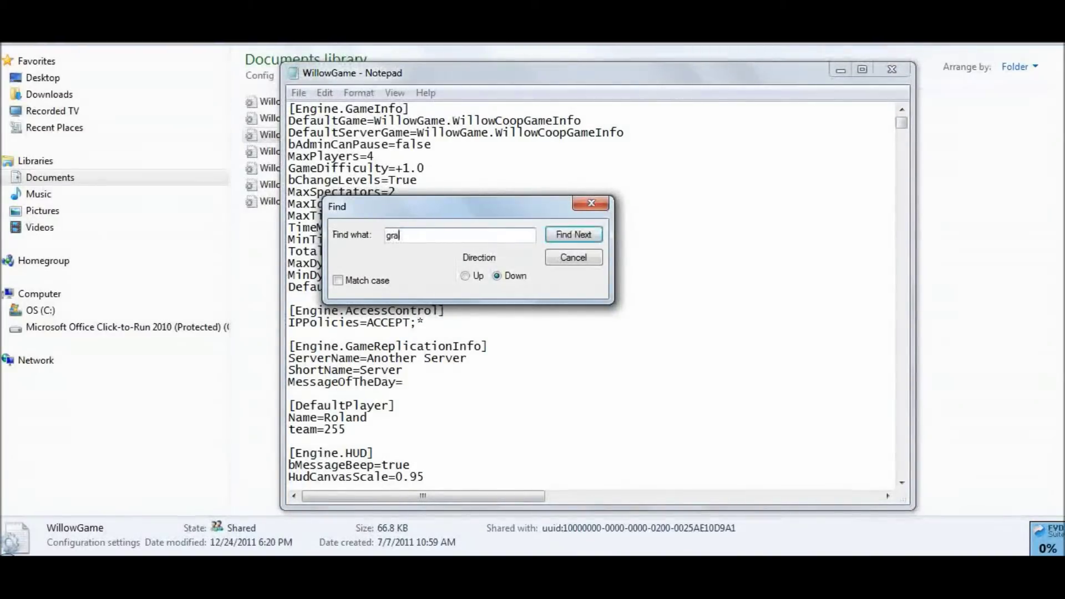
type("vity")
key("Return")
key("Escape")
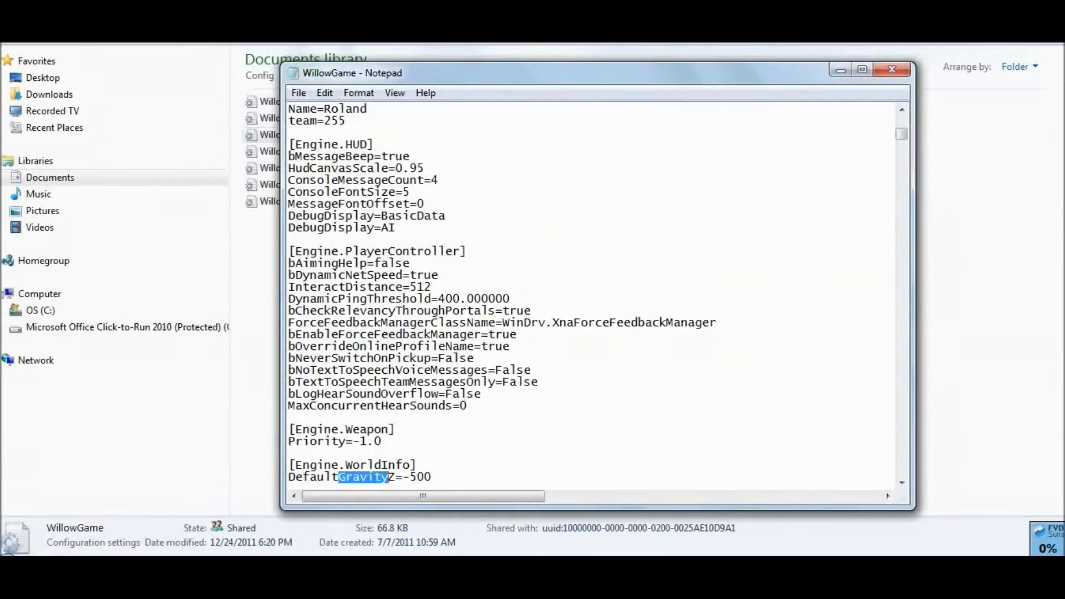
mouse_move(411, 477)
left_mouse_down()
mouse_move(535, 483)
mouse_move(431, 407)
left_mouse_up()
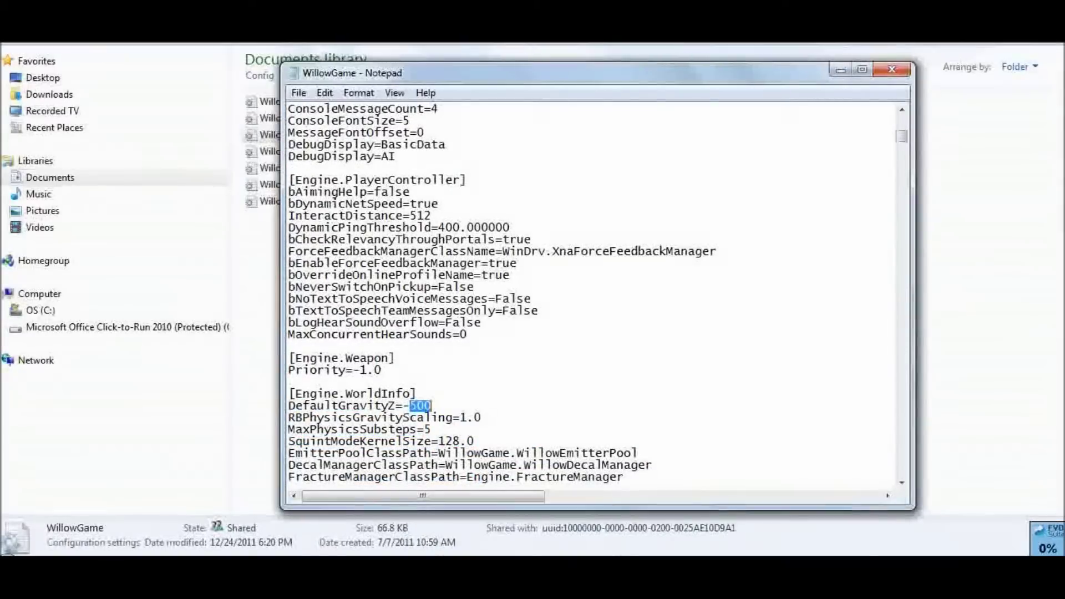
left_click_drag(432, 406, 289, 406)
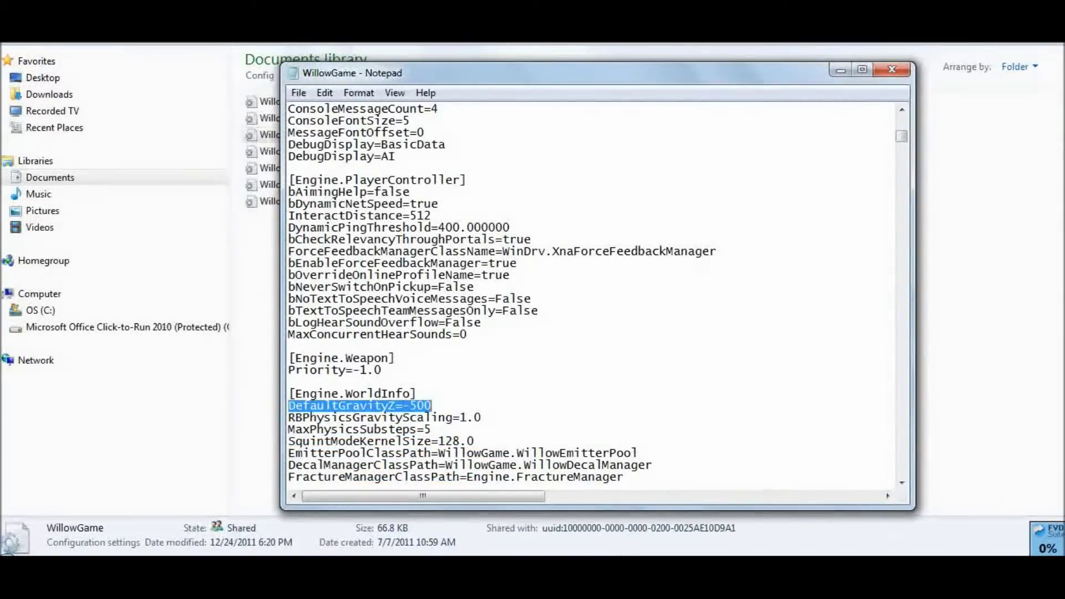
left_click(432, 405)
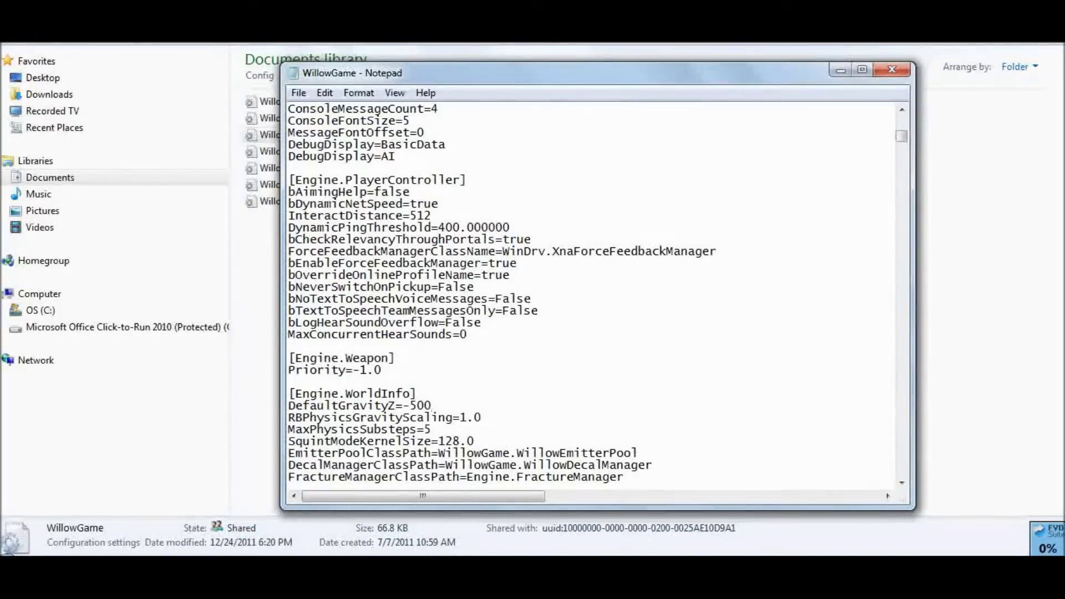
Replace 500 with 150 so the line reads DefaultGravityZ=-150, then save the file.
left_click_drag(403, 405, 411, 406)
key("Right")
key("shift+Right")
key("shift+Right")
key("shift+Right")
type("1")
type("50")
key("shift+Home")
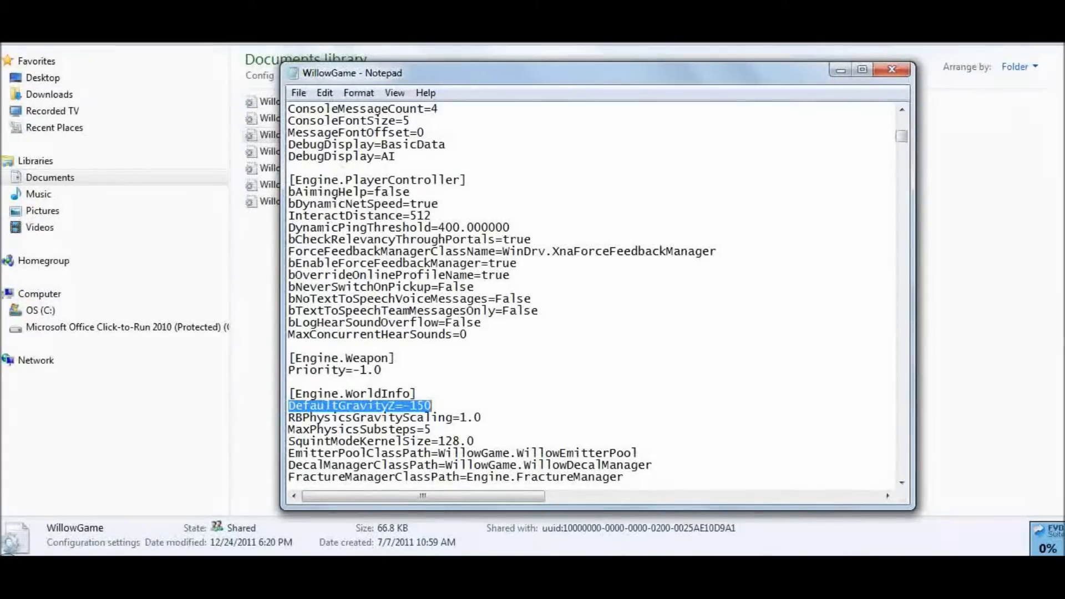
key("alt+f")
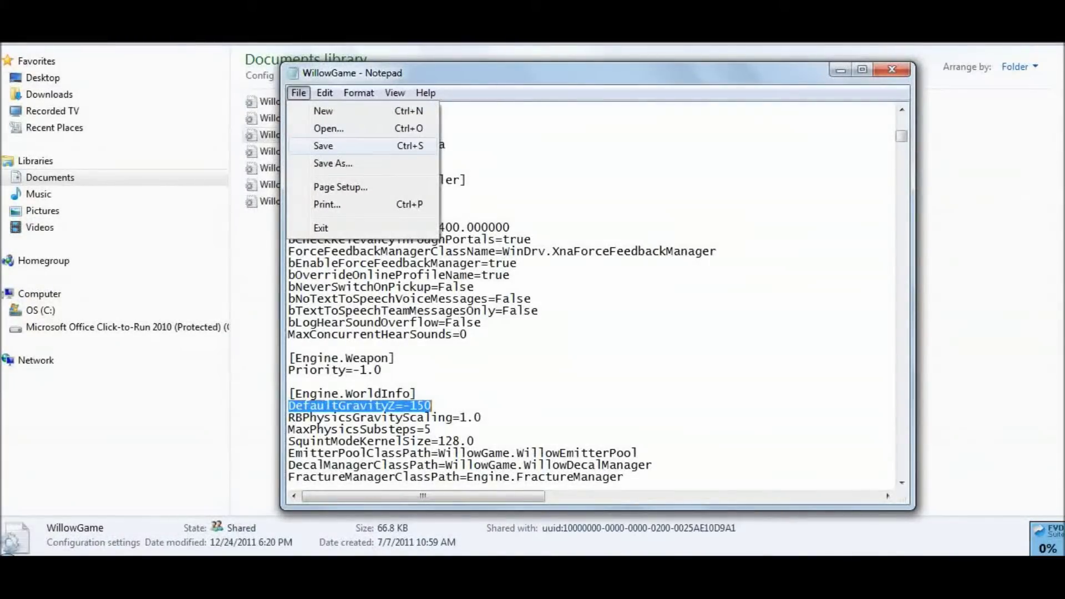
key("Return")
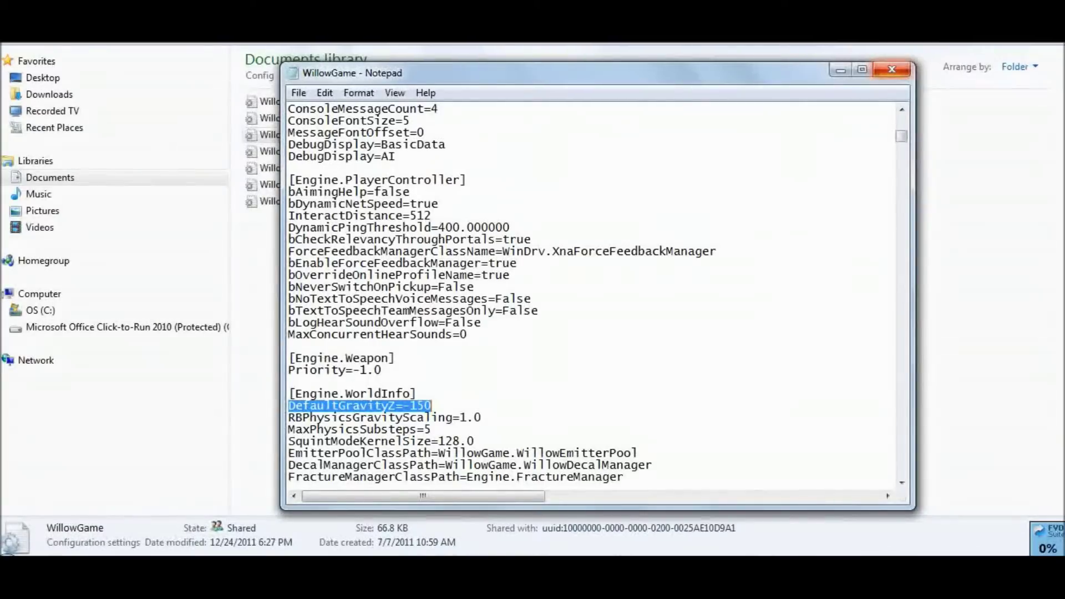
Close Notepad and the Documents window, and dismiss the ambiguous package name warning.
left_click(891, 70)
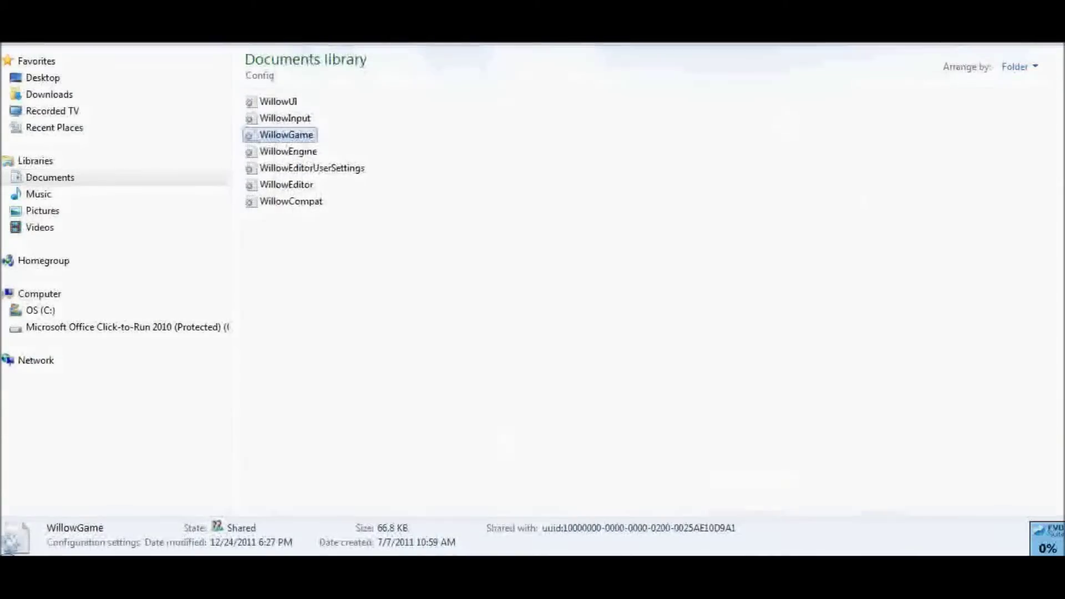
key("alt+F4")
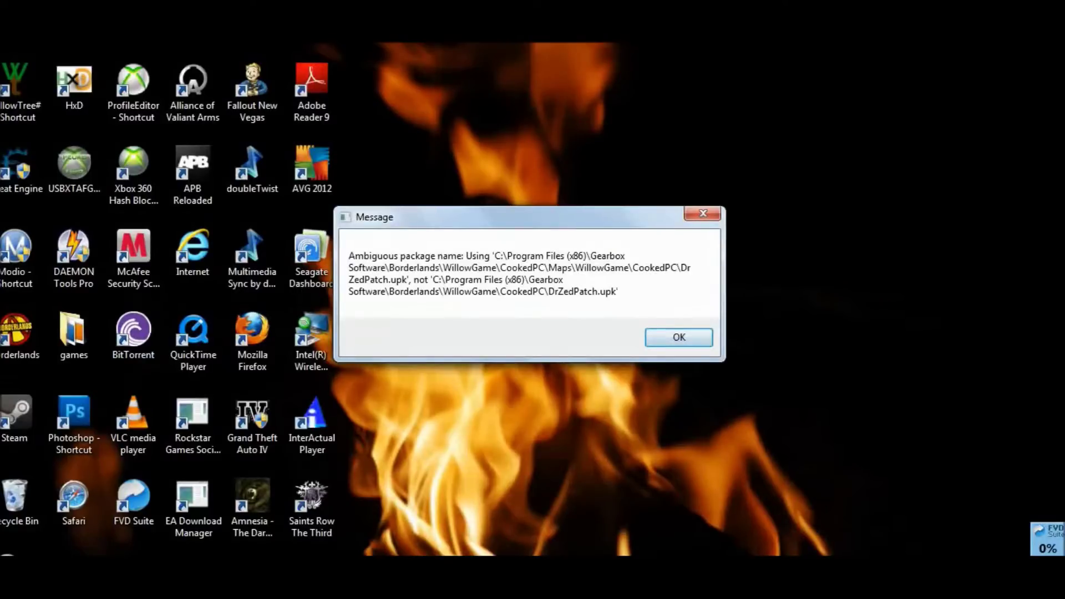
left_click(678, 338)
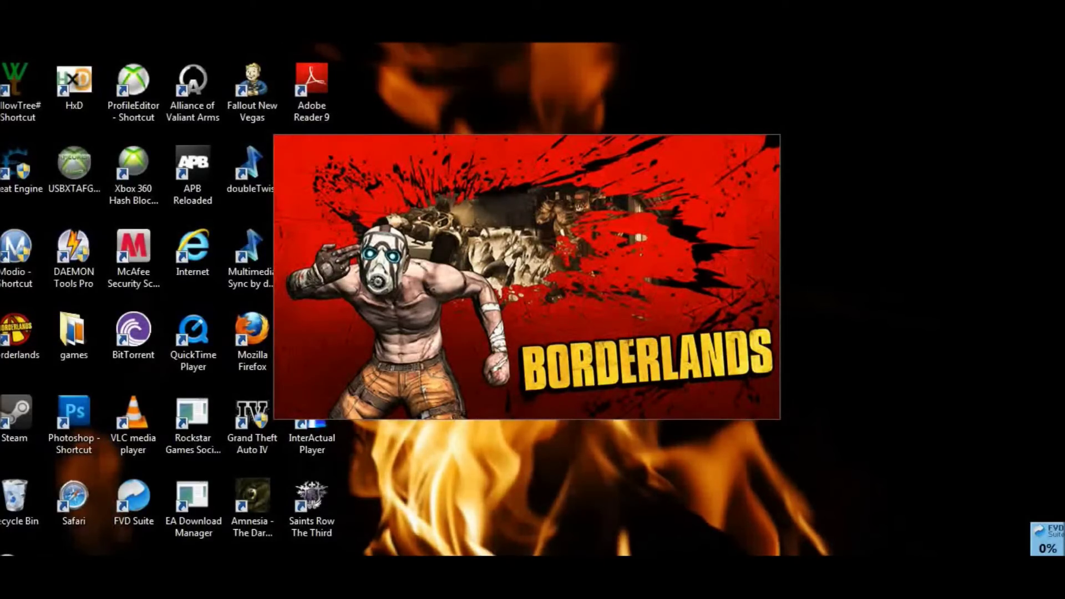
Get through the Borderlands intro past the Press ENTER title screen.
mouse_move(1048, 538)
left_mouse_down()
mouse_move(763, 373)
mouse_move(706, 356)
left_mouse_up()
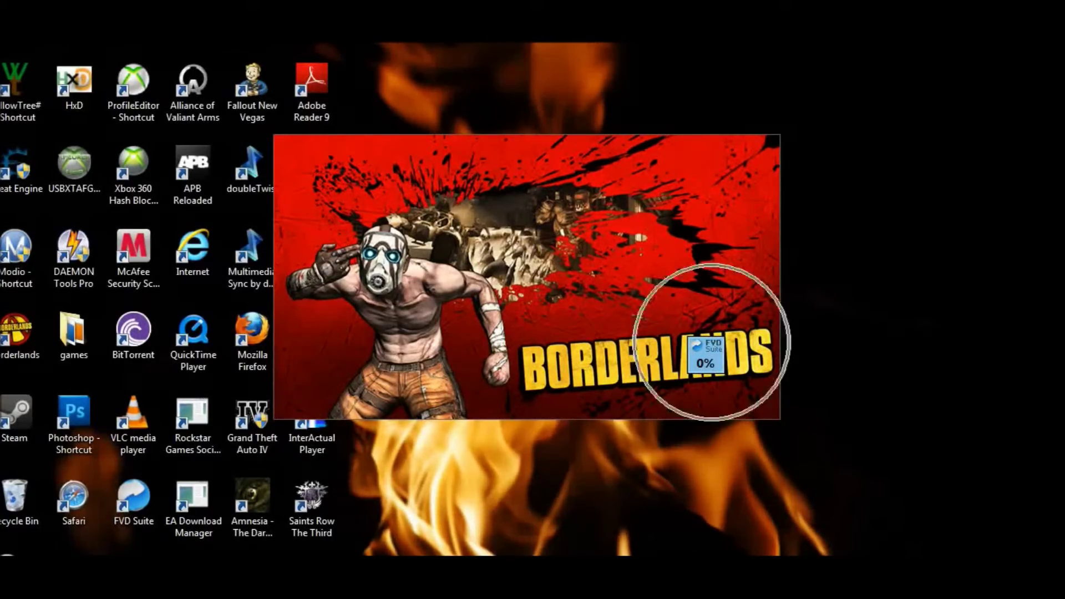
left_click_drag(706, 355, 1048, 538)
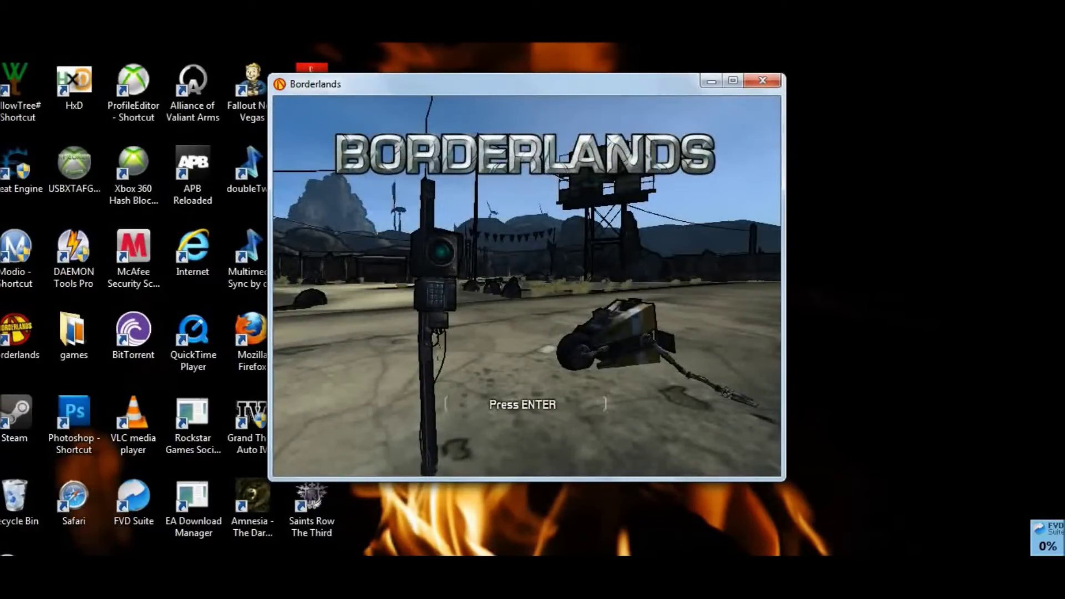
key("Return")
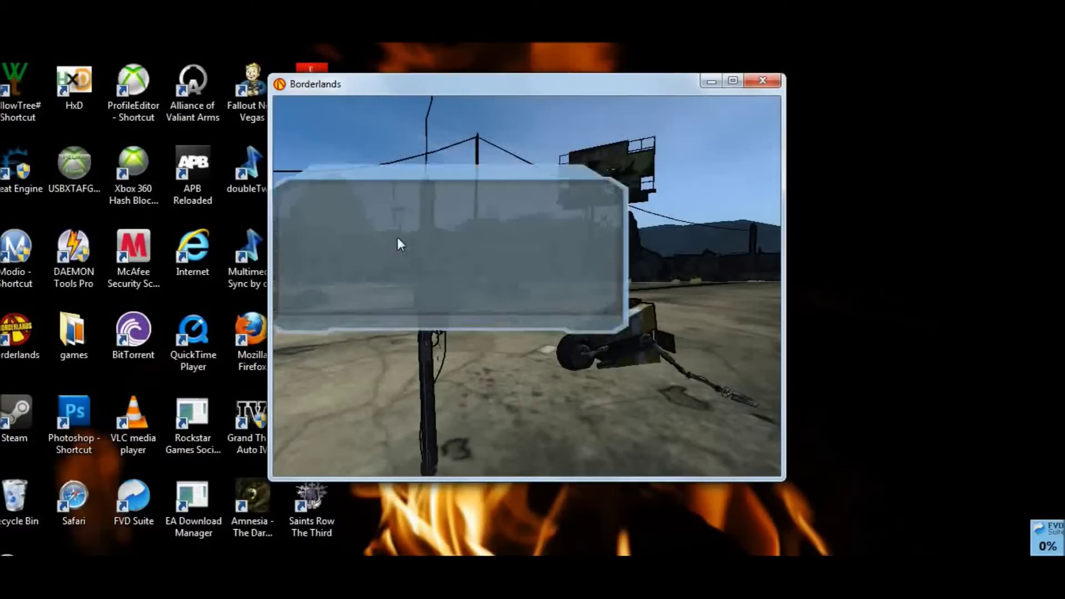
Start Single Player with the level 69 Soldier in Playthrough 2.
left_click(368, 184)
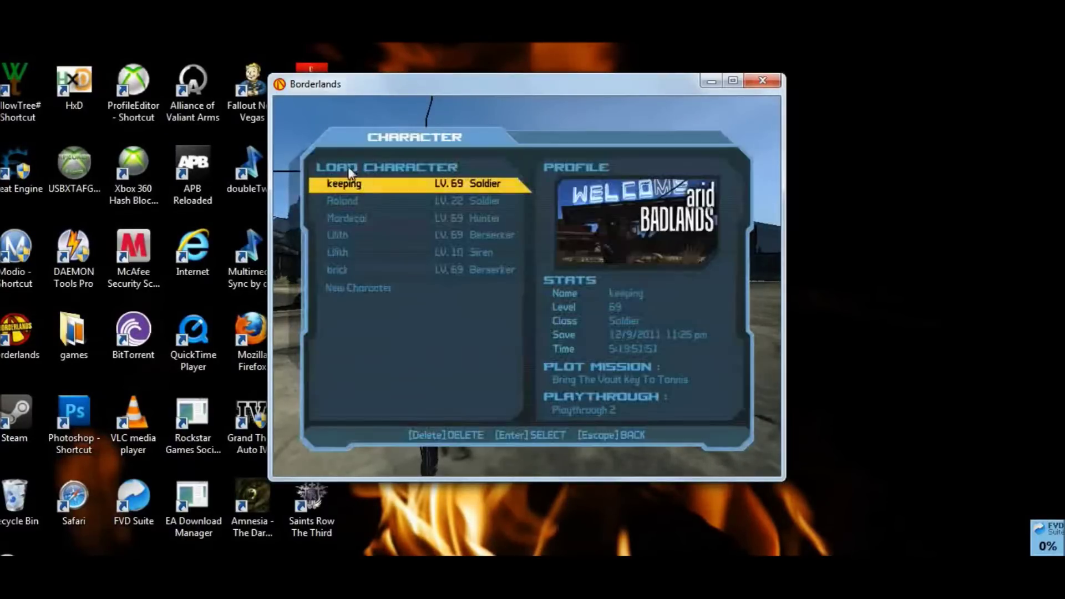
left_click(353, 182)
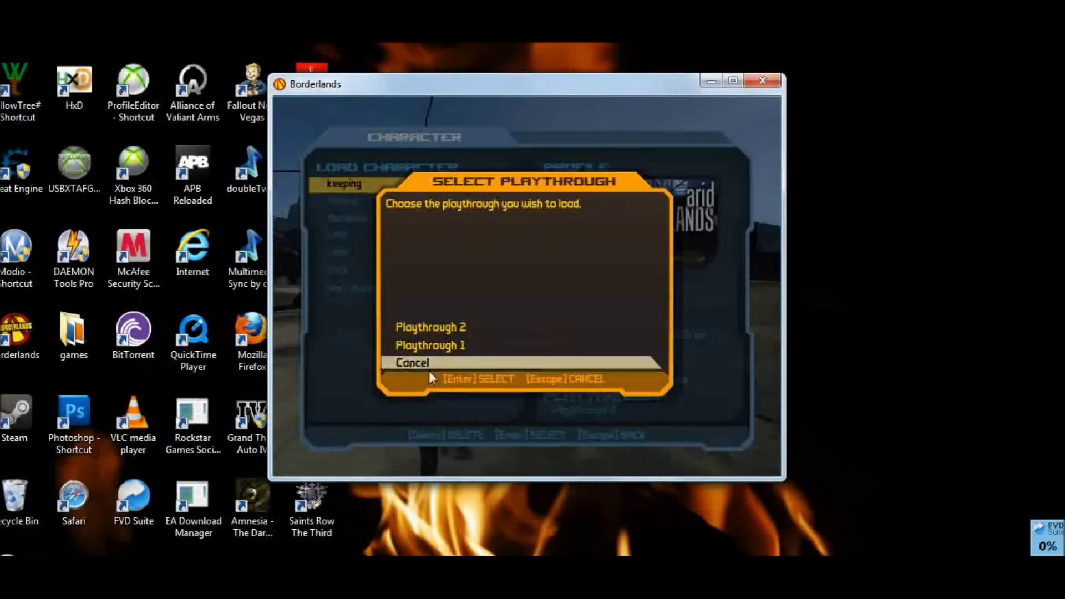
left_click(424, 330)
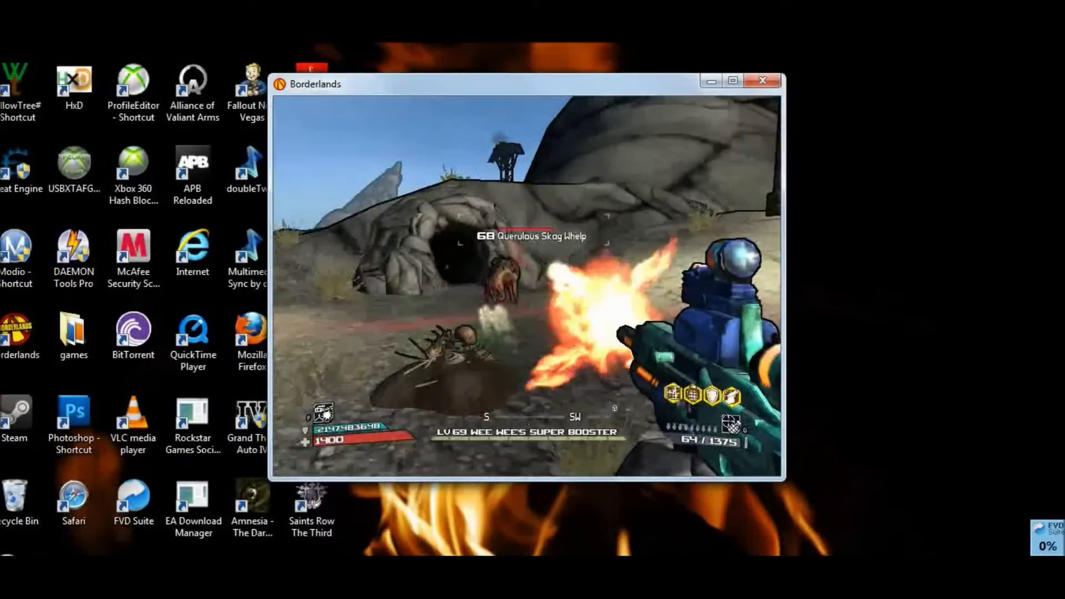
Pause the game from play, then resume fighting the skag whelps.
key("Escape")
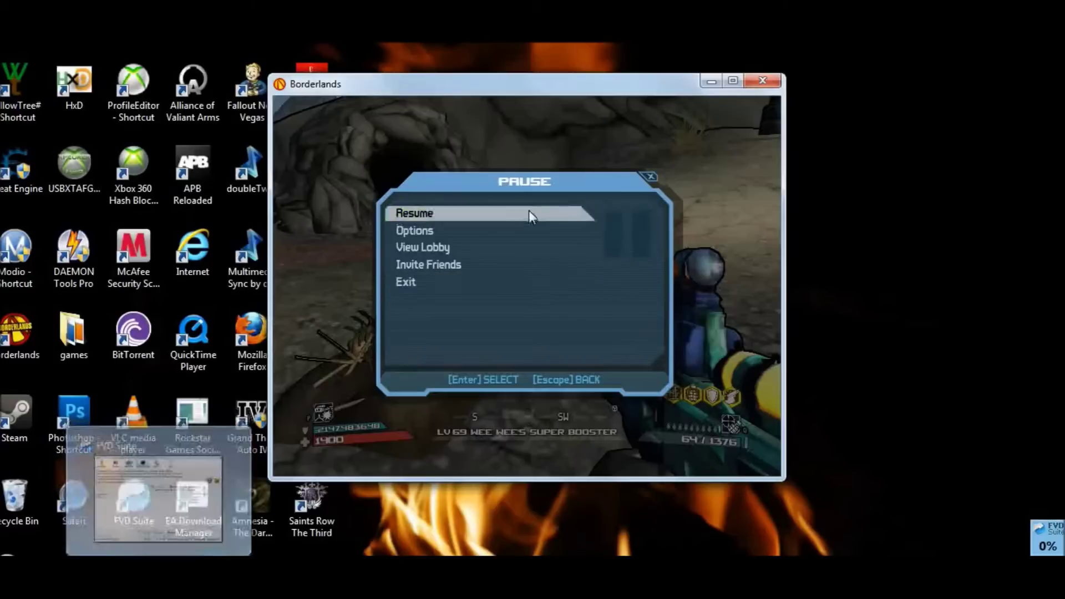
left_click(517, 214)
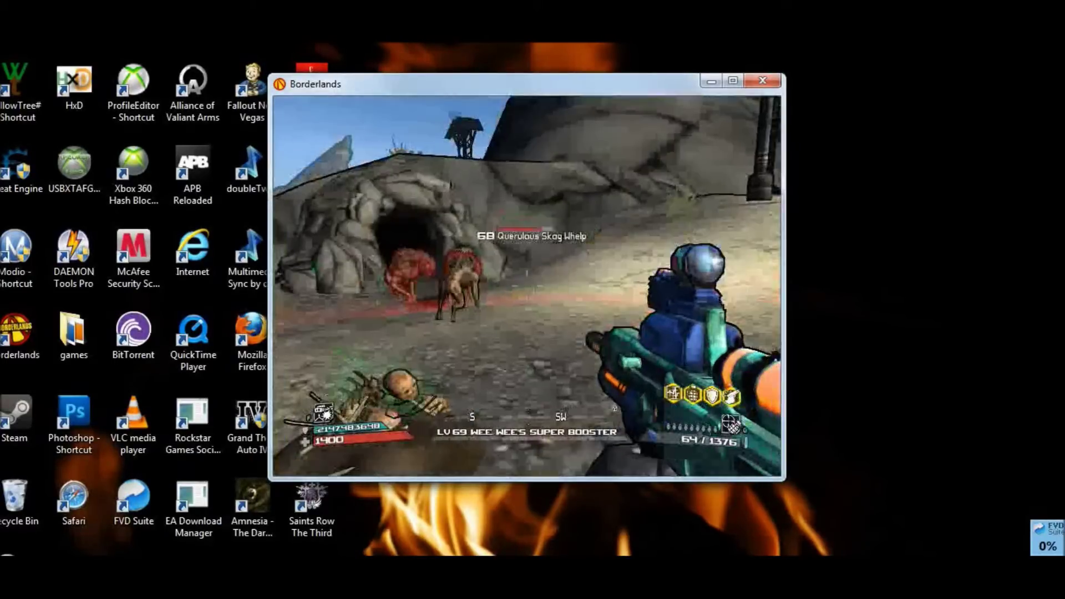